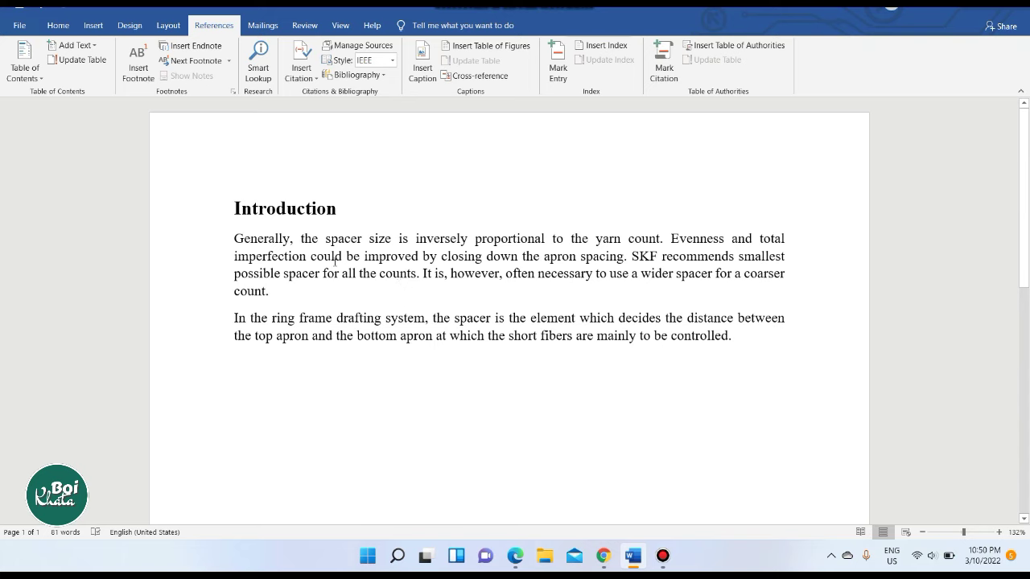
- After the first paragraph, start a new citation source with type Journal Article
left_click_drag(234, 240, 271, 292)
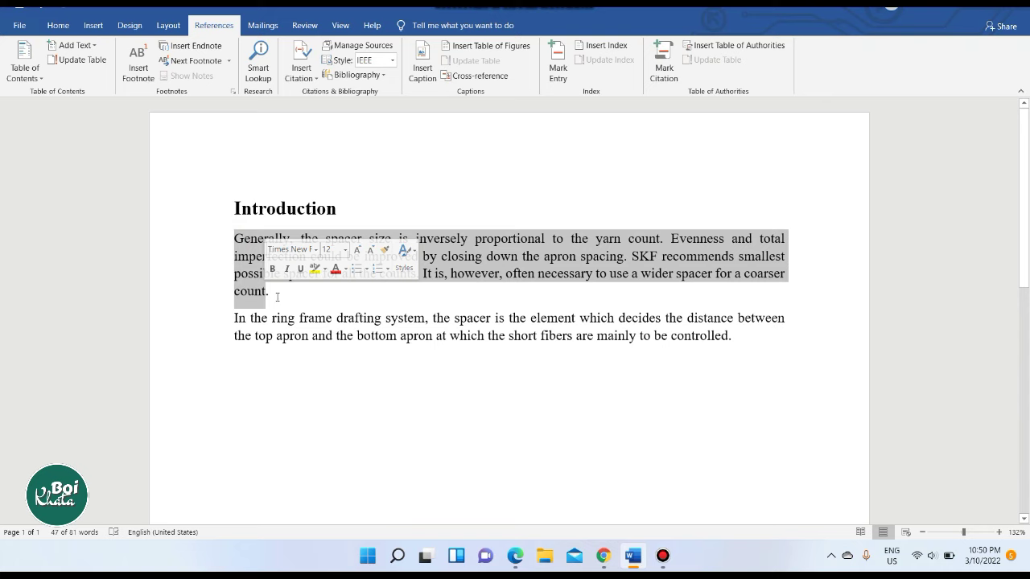
left_click(271, 277)
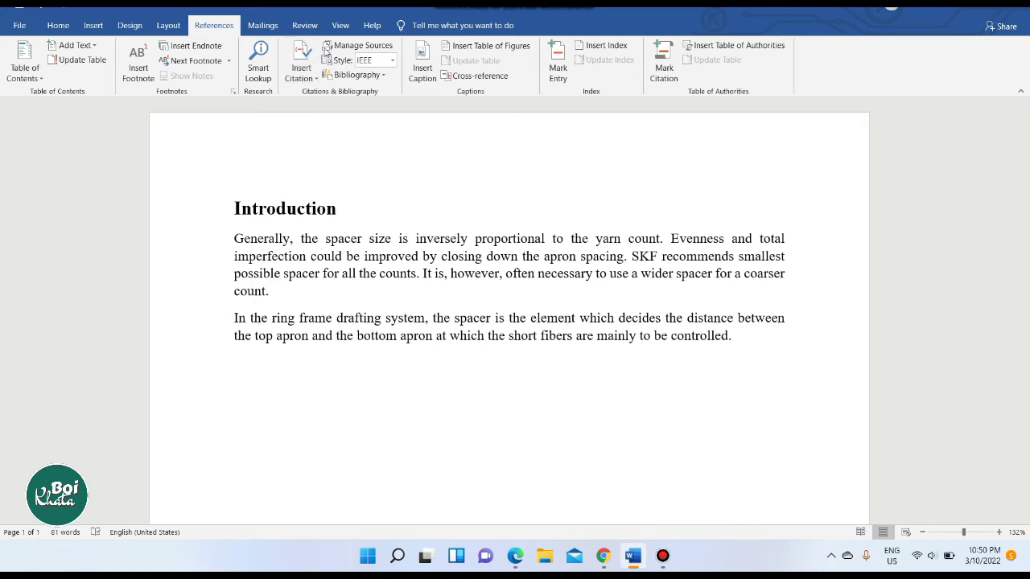
left_click(295, 79)
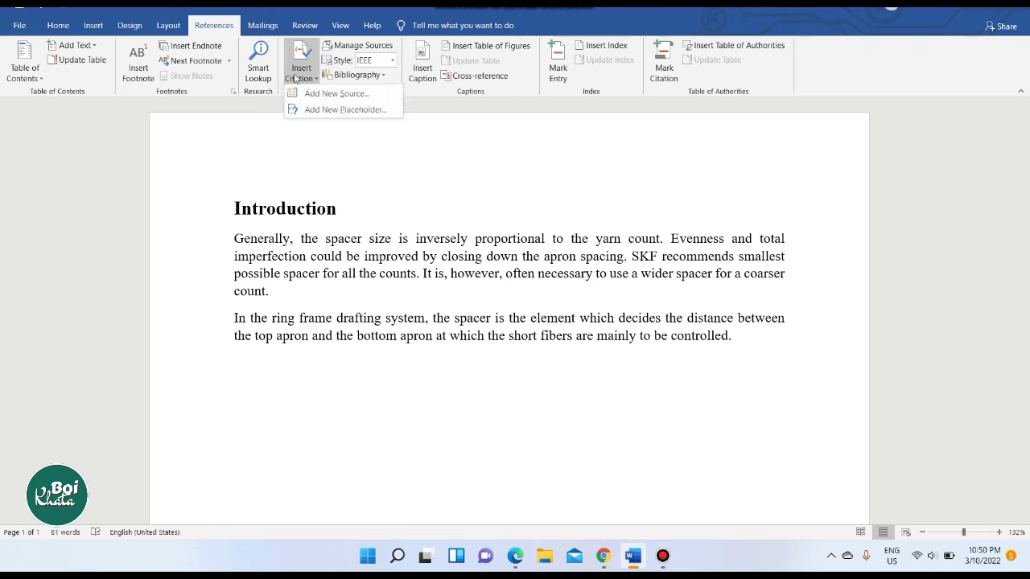
left_click(338, 94)
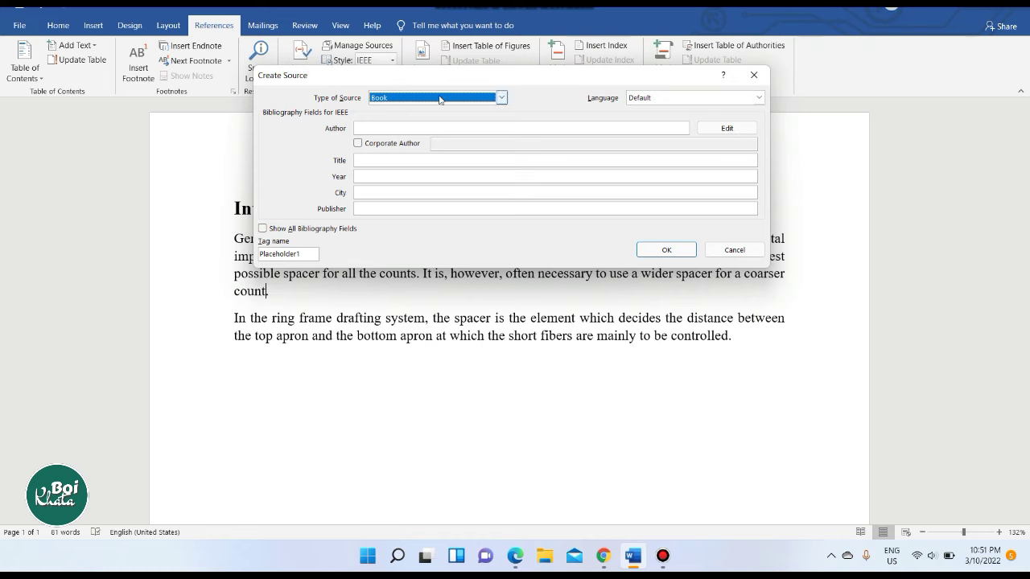
left_click(501, 99)
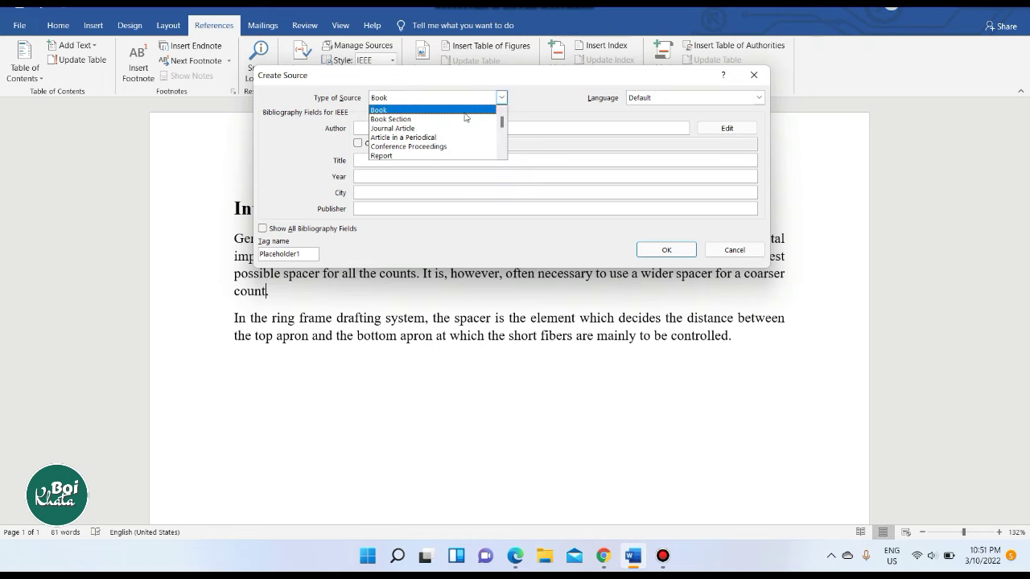
left_click(400, 128)
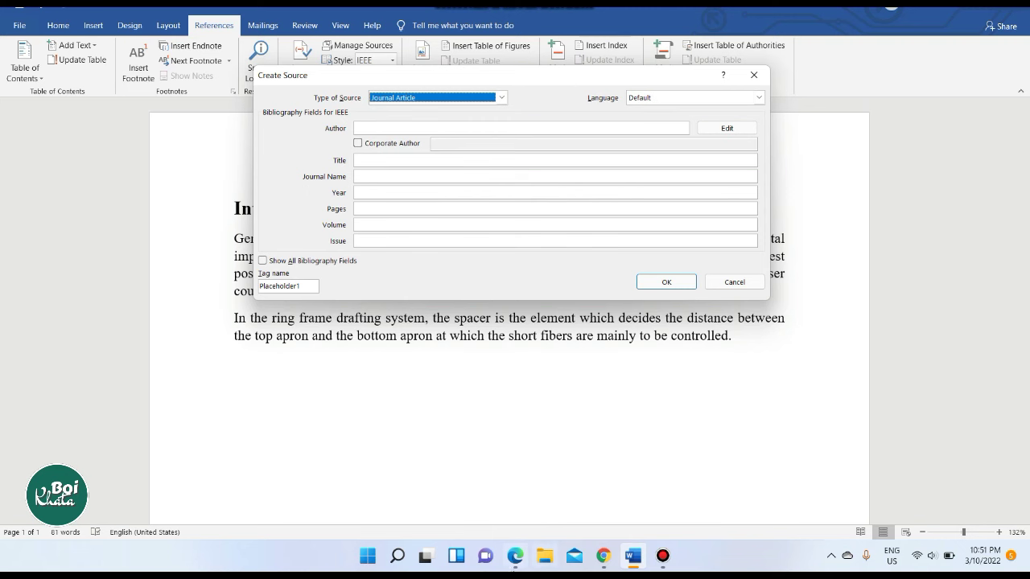
- Copy the first line of the paper title from the PDF into the source's Title field
left_click(516, 556)
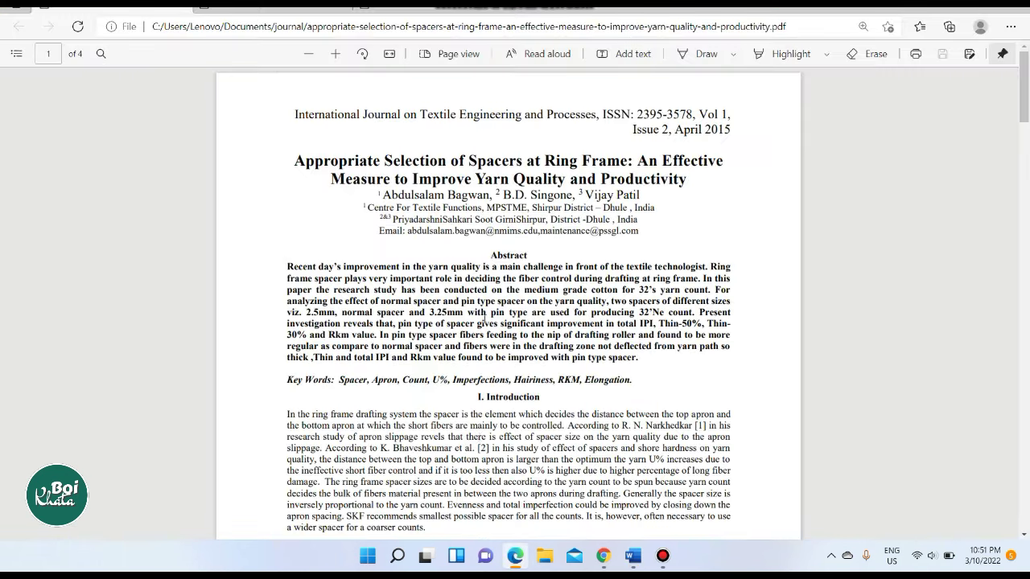
left_click(335, 54)
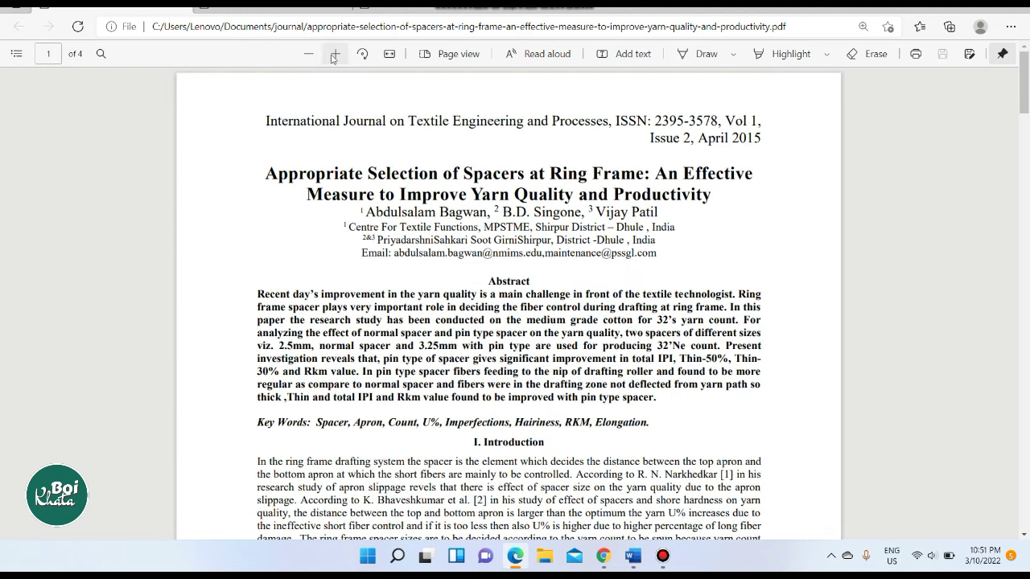
left_click_drag(266, 171, 752, 176)
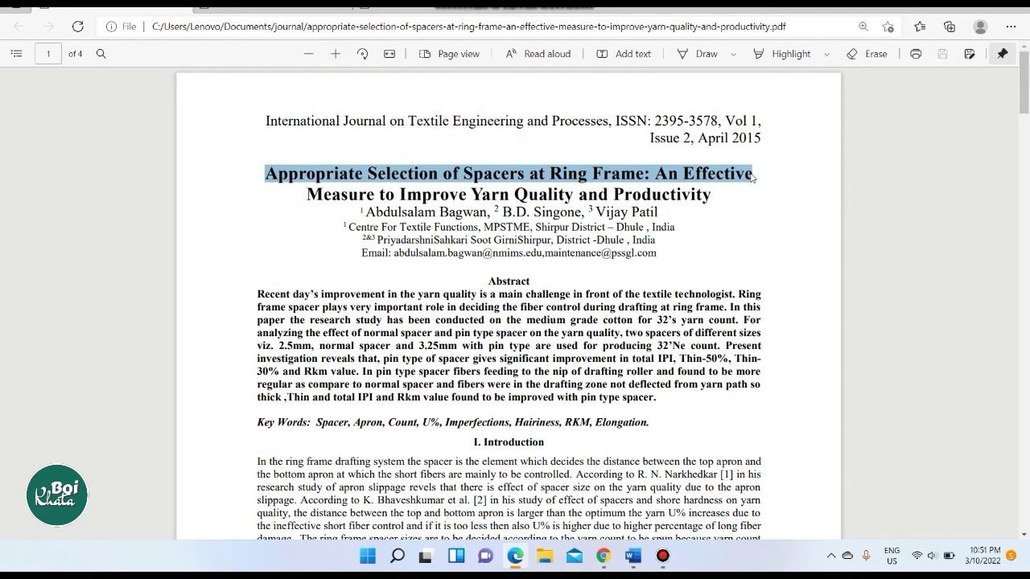
right_click(668, 170)
left_click(735, 231)
left_click(644, 461)
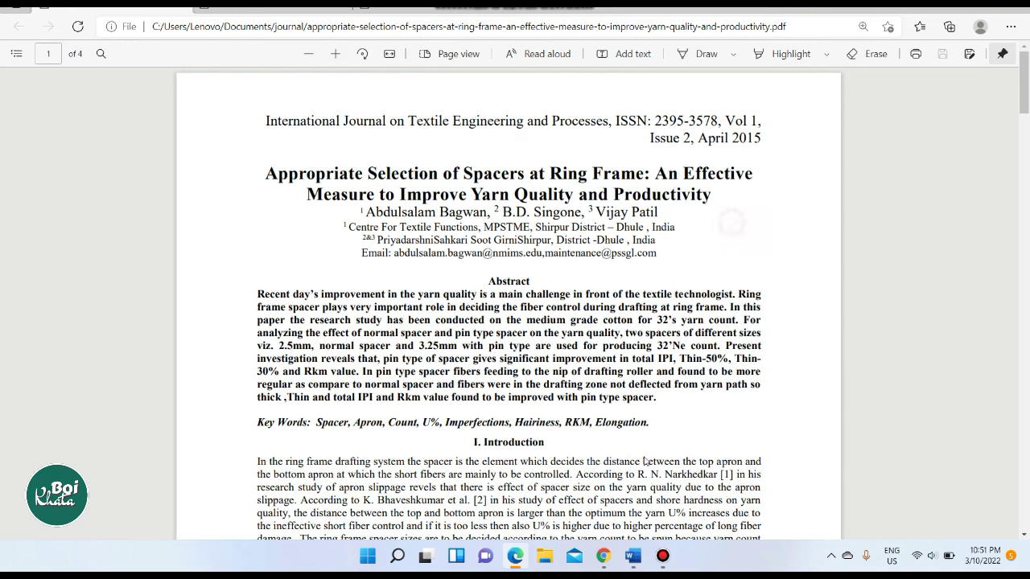
left_click(633, 555)
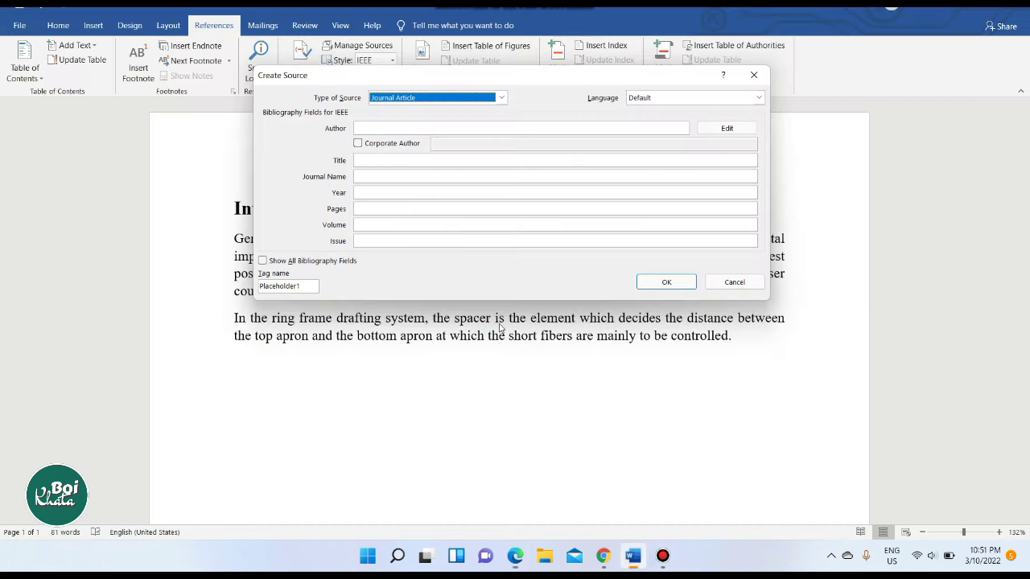
left_click(382, 158)
right_click(383, 158)
left_click(412, 201)
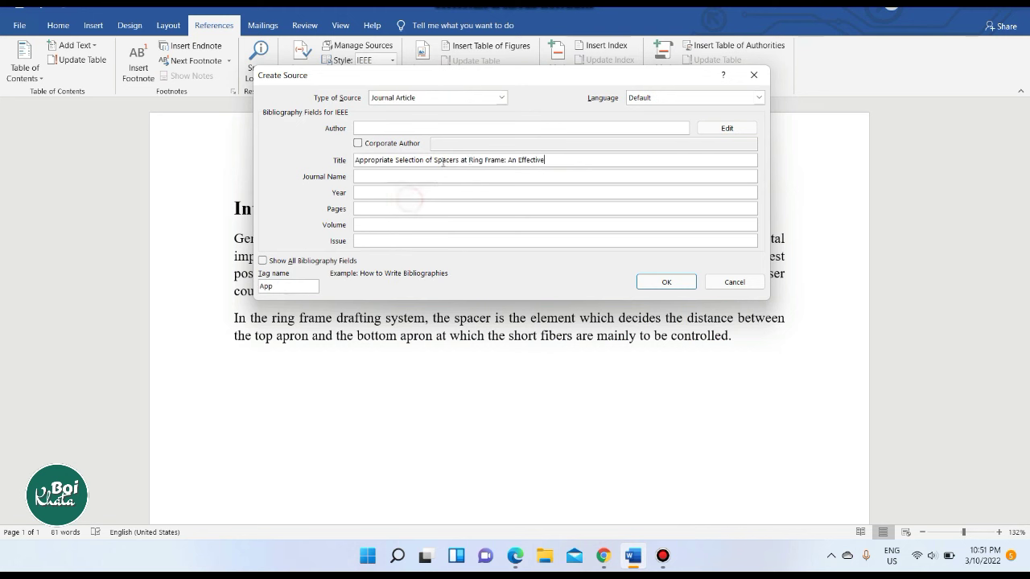
- Copy the title's second line from the PDF and append it to the Title field
left_click(515, 555)
left_click_drag(307, 194, 711, 194)
right_click(711, 193)
left_click(773, 249)
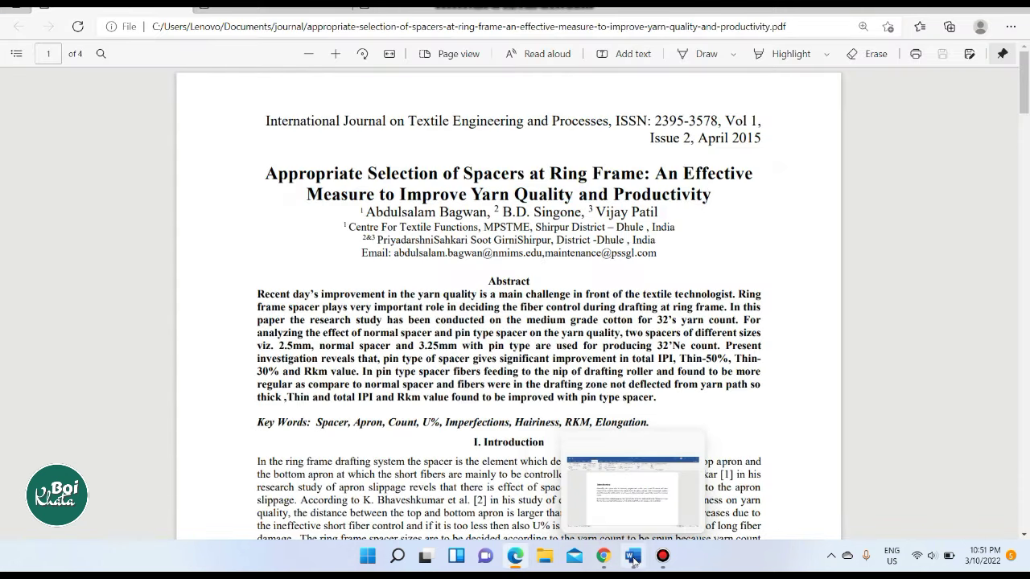
left_click(633, 557)
right_click(555, 164)
left_click(584, 202)
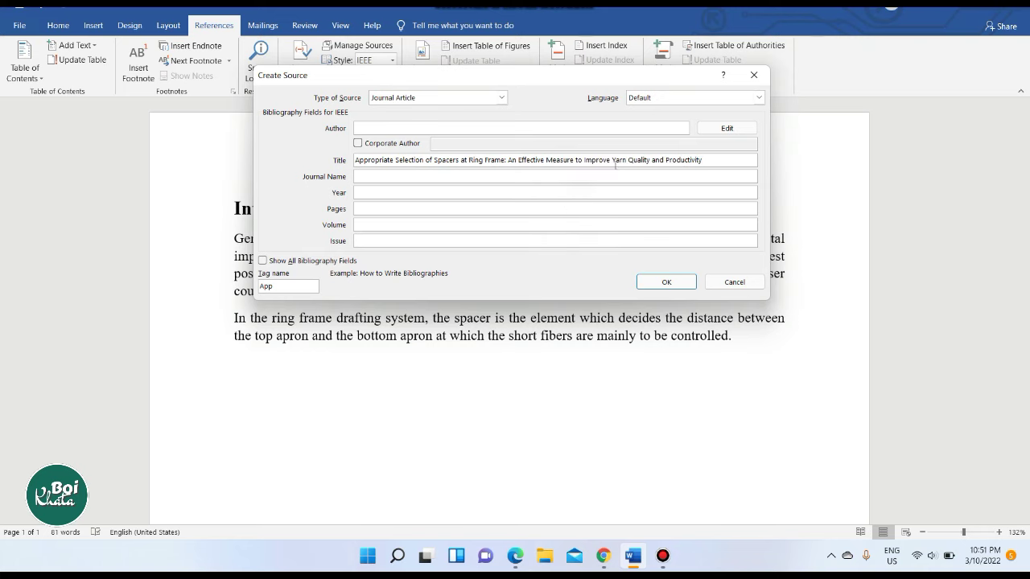
- Paste the three author names from the PDF into the Author field
left_click(397, 129)
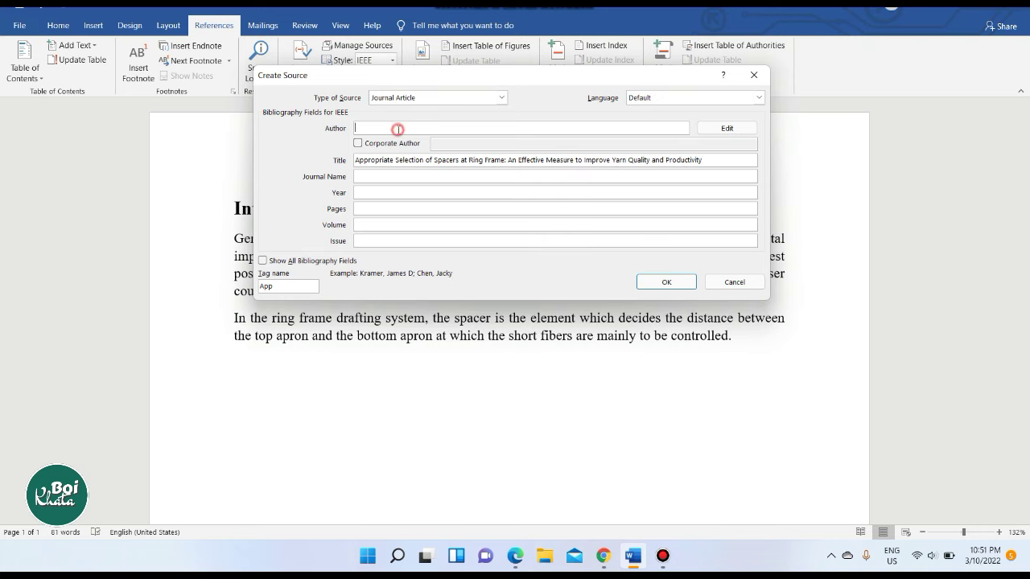
left_click(515, 555)
left_click_drag(366, 210, 648, 217)
right_click(644, 217)
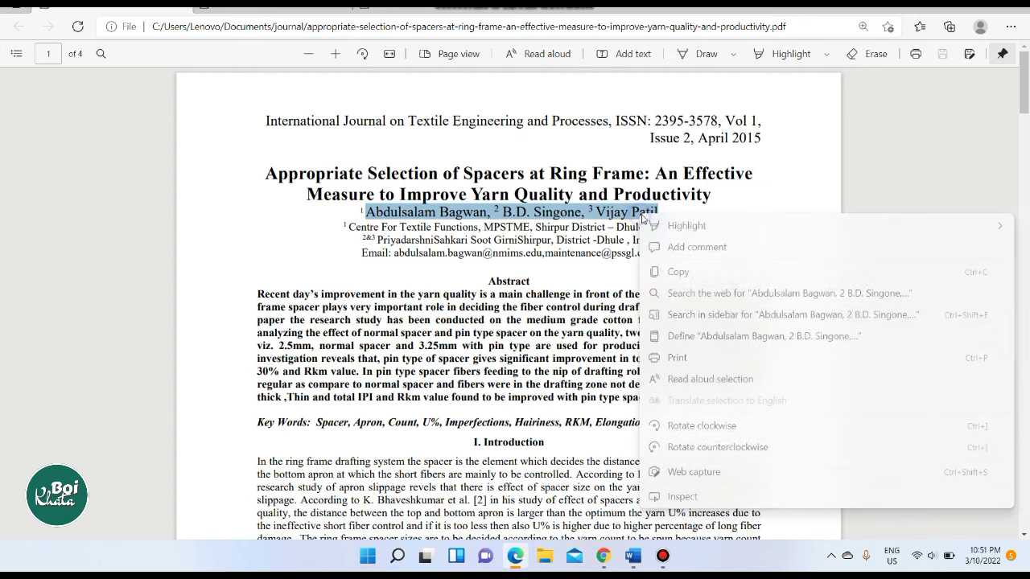
left_click(672, 272)
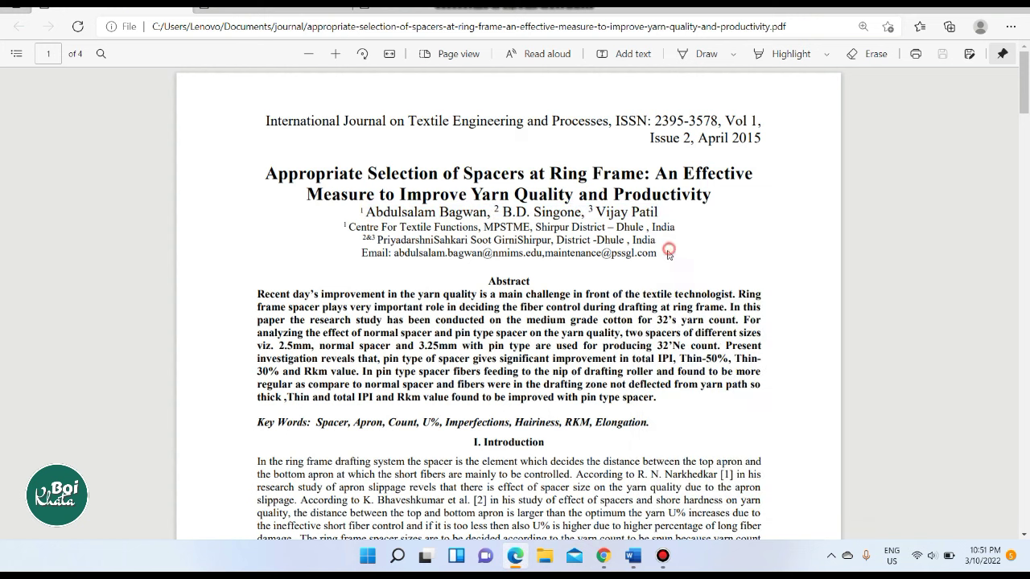
left_click(633, 555)
right_click(376, 126)
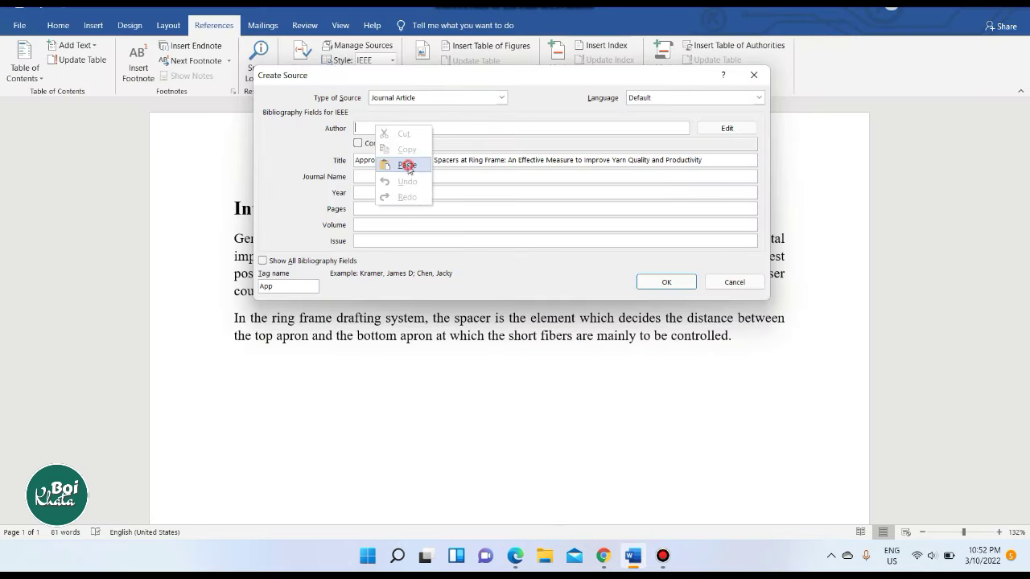
left_click(407, 165)
- Delete the stray superscript numerals between the author names
left_click(424, 129)
key("BackSpace")
key("BackSpace")
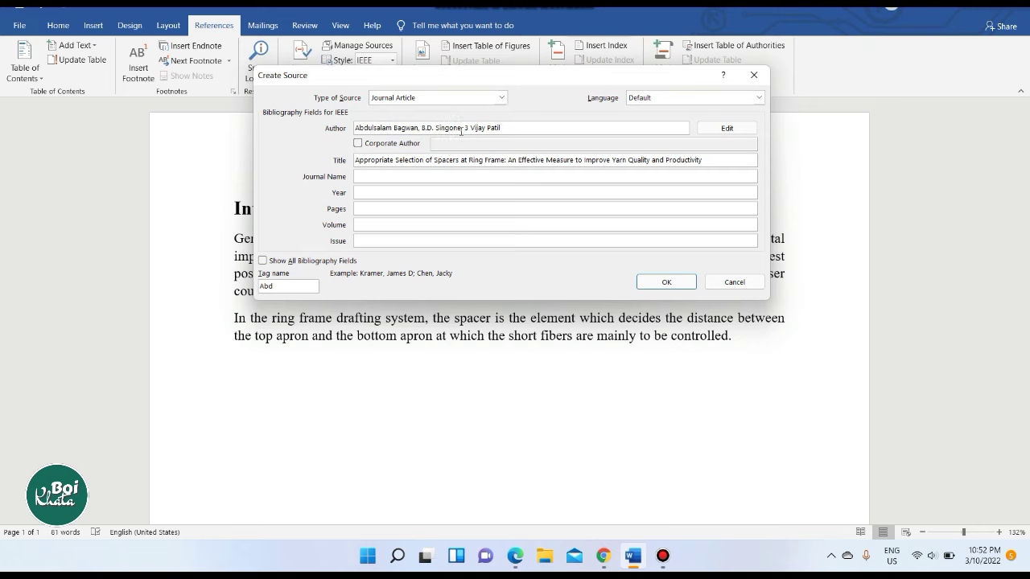
left_click(470, 128)
key("BackSpace")
key("BackSpace")
left_click(384, 177)
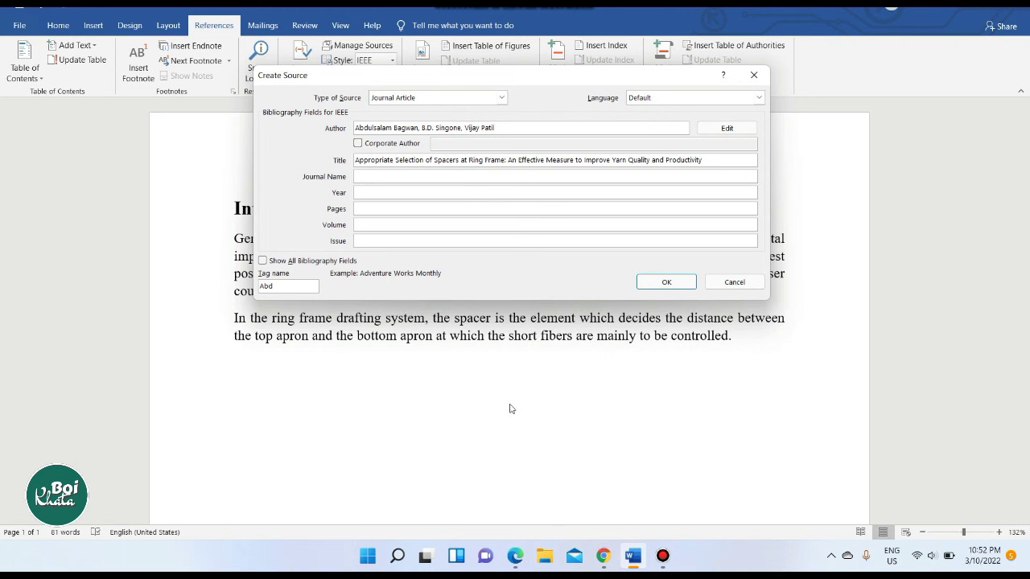
- Copy the journal name from the PDF header into the Journal Name field
left_click(515, 555)
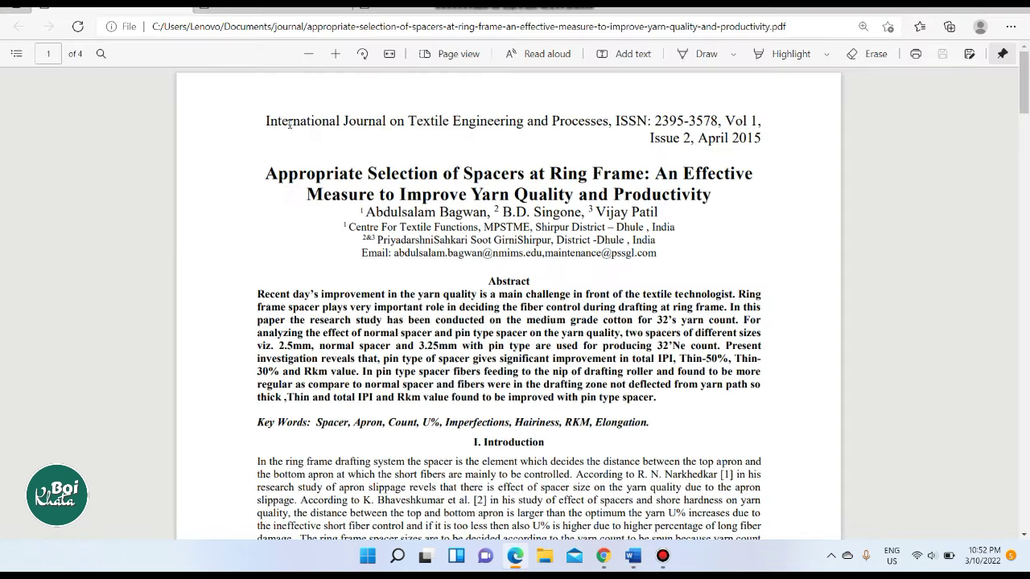
left_click_drag(266, 121, 595, 122)
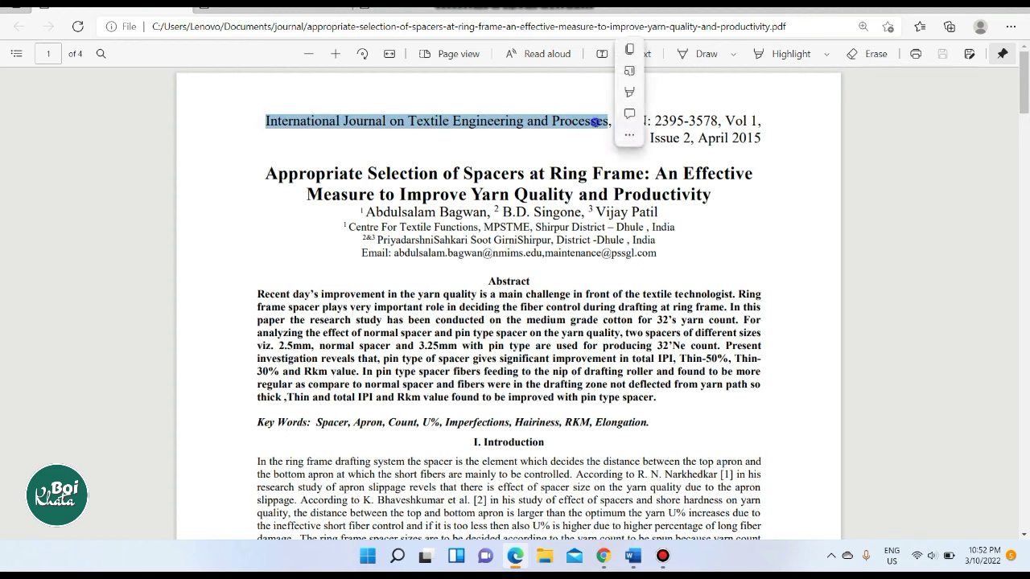
right_click(596, 122)
left_click(625, 179)
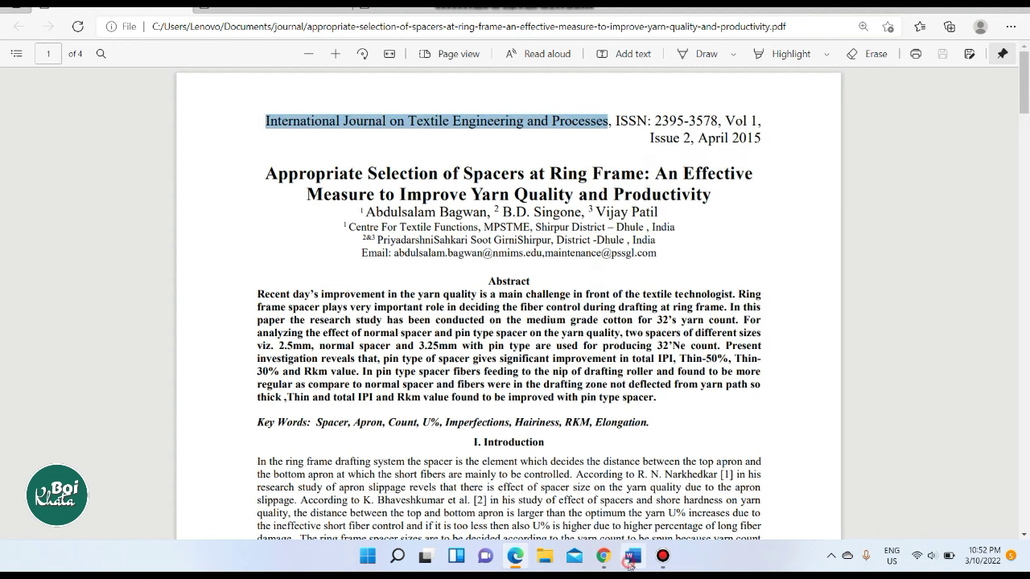
left_click(631, 562)
right_click(388, 176)
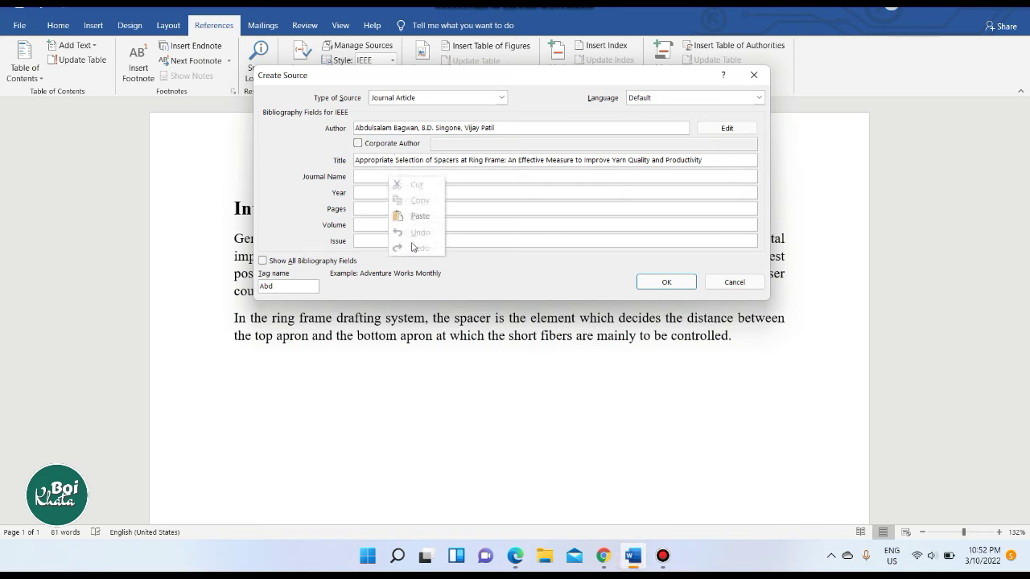
left_click(413, 218)
- Copy the year 2015 from the PDF header into the Year field
left_click(389, 191)
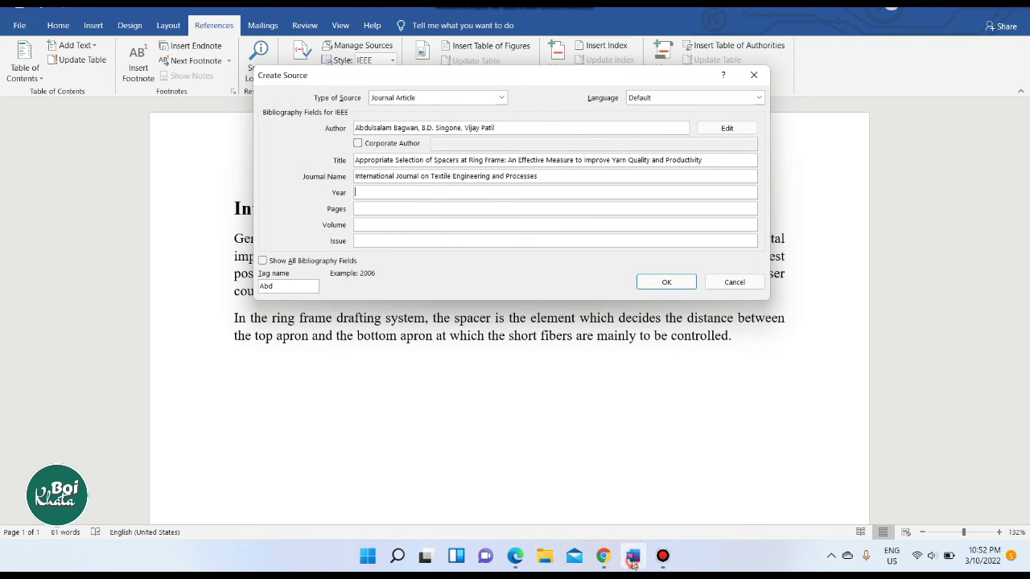
left_click(516, 555)
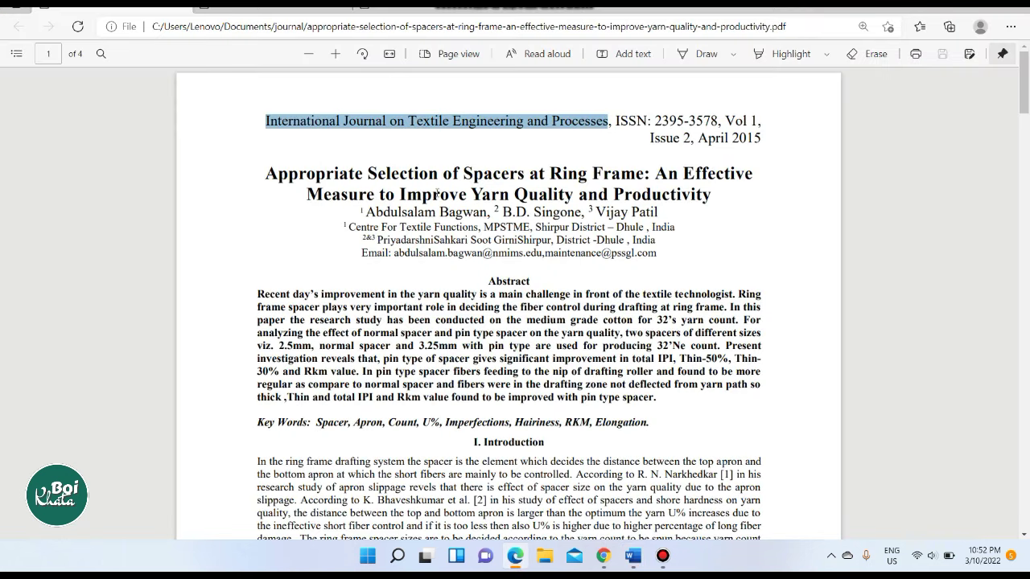
left_click(599, 150)
left_click_drag(733, 138, 761, 138)
right_click(759, 139)
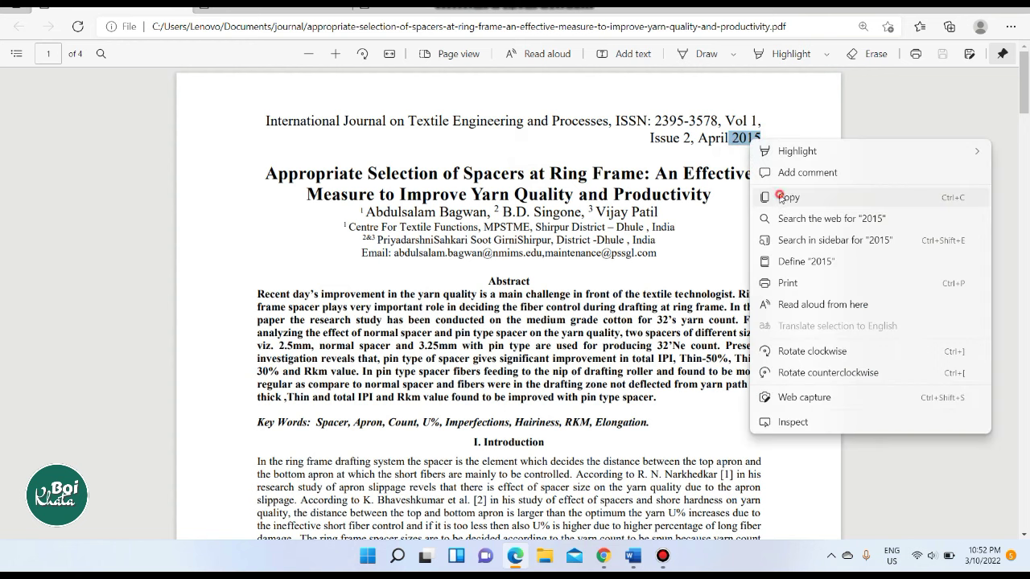
left_click(779, 197)
left_click(632, 555)
left_click(385, 191)
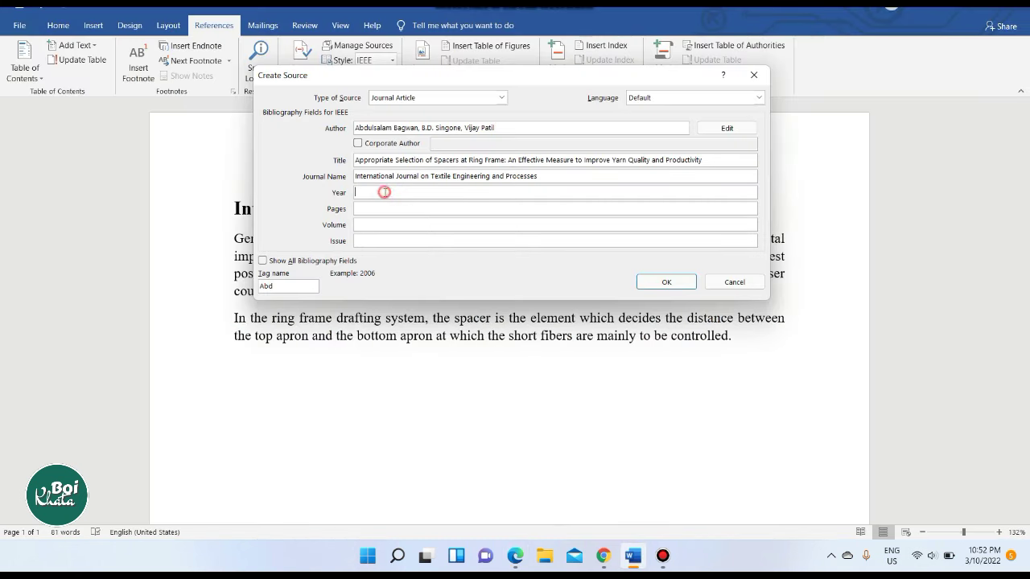
right_click(384, 192)
left_click(412, 233)
- Check the PDF and enter Pages 20-23
left_click(382, 209)
left_click(515, 556)
left_click(677, 202)
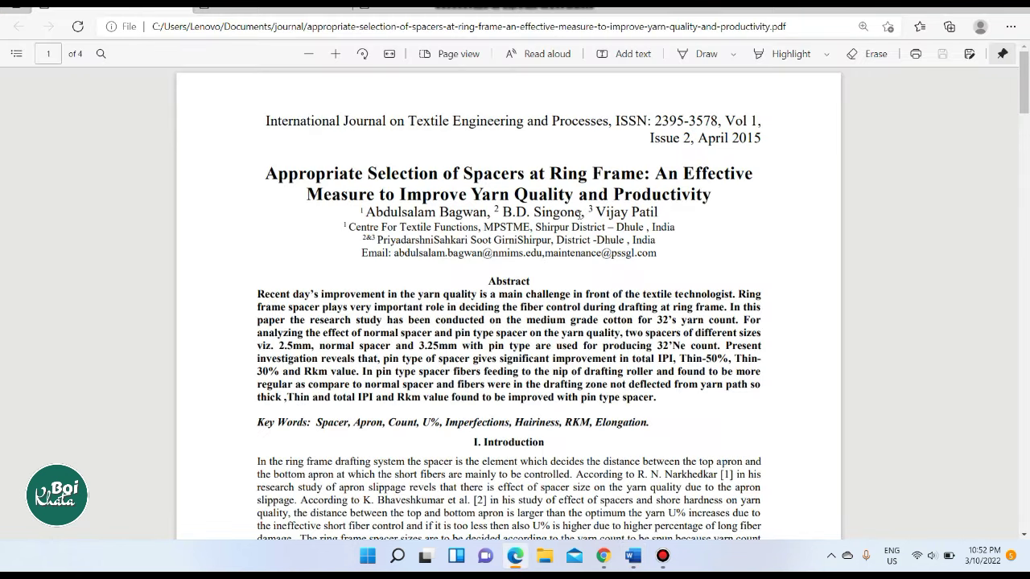
scroll(576, 213, "down", 10)
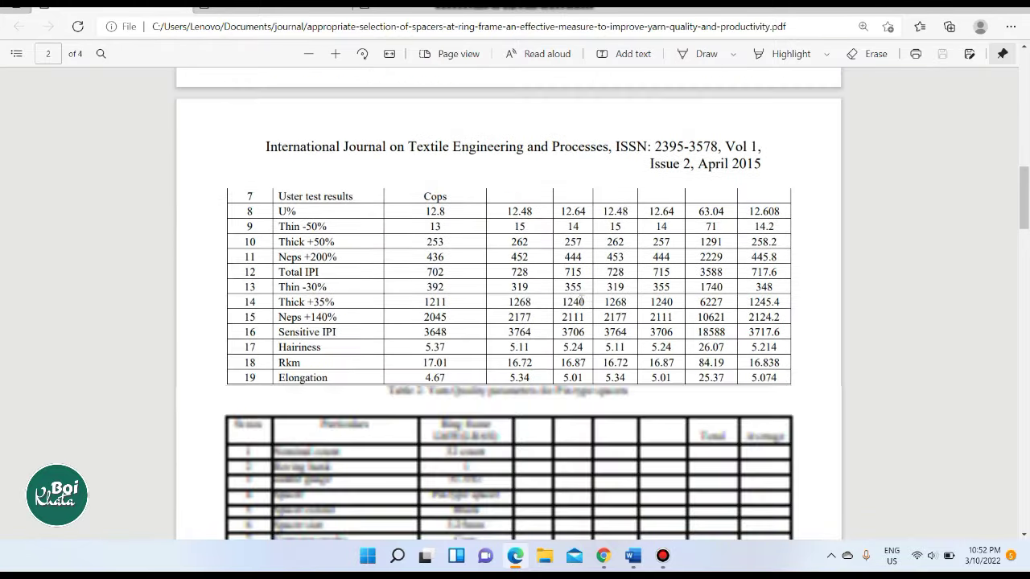
scroll(581, 301, "down", 20)
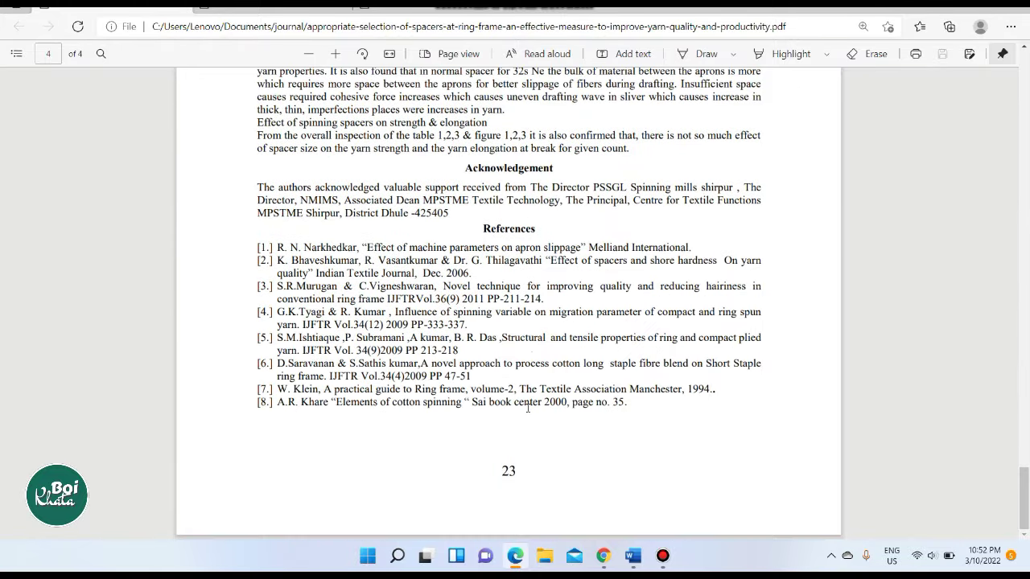
scroll(528, 408, "up", 20)
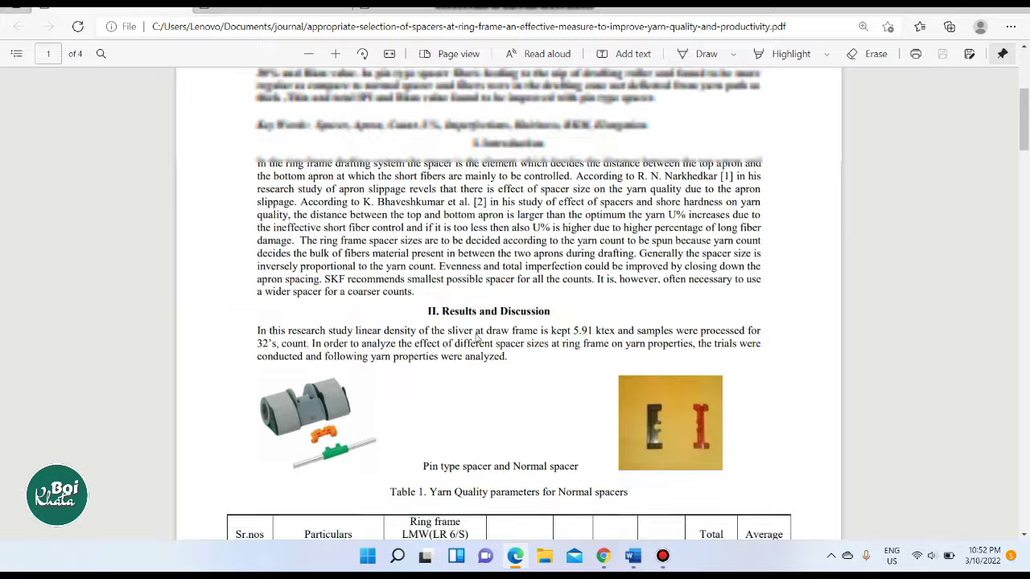
scroll(477, 338, "up", 5)
left_click(632, 555)
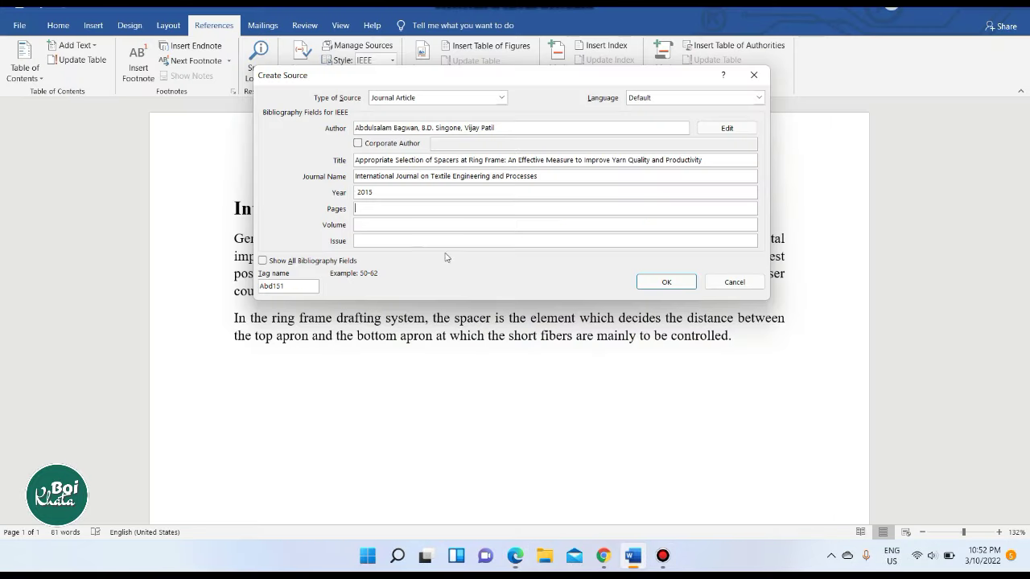
type("20-23")
- Check the PDF and enter Volume 1
left_click(370, 222)
left_click(515, 555)
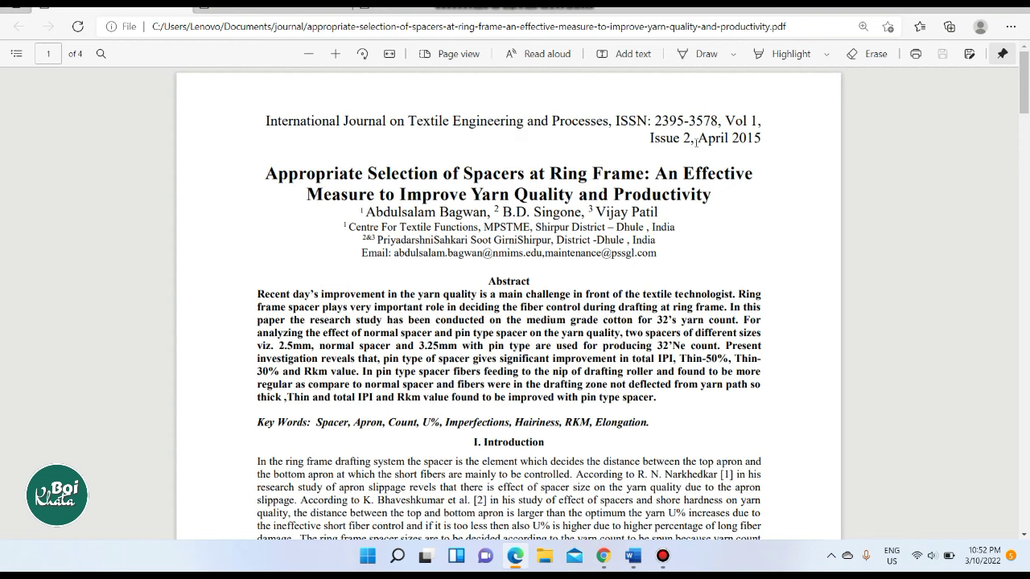
left_click(632, 555)
left_click(378, 227)
type("1")
left_click(363, 241)
- Enter Issue 2 and save the source, inserting citation [1] after 'count'
type("2")
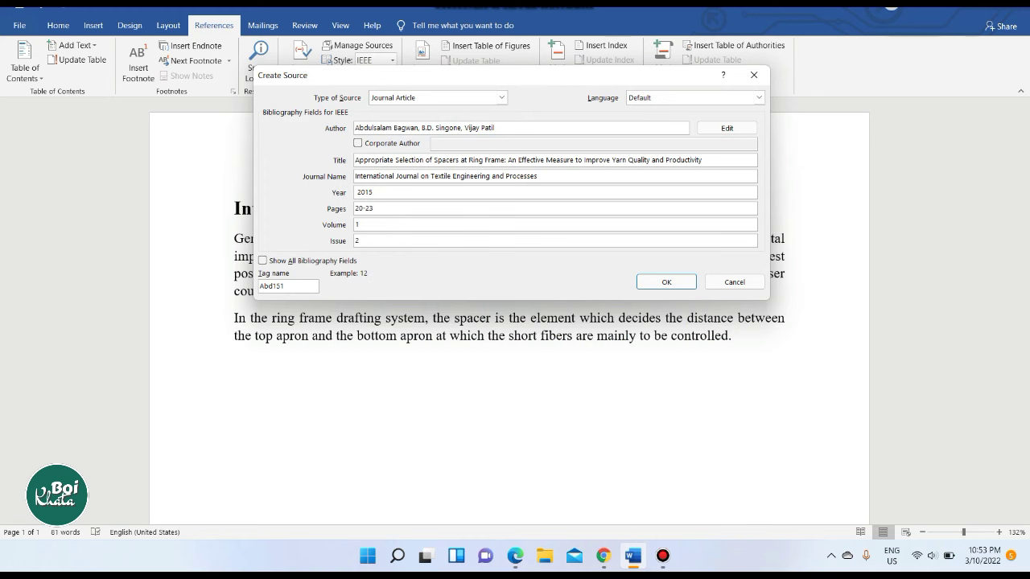
left_click(515, 555)
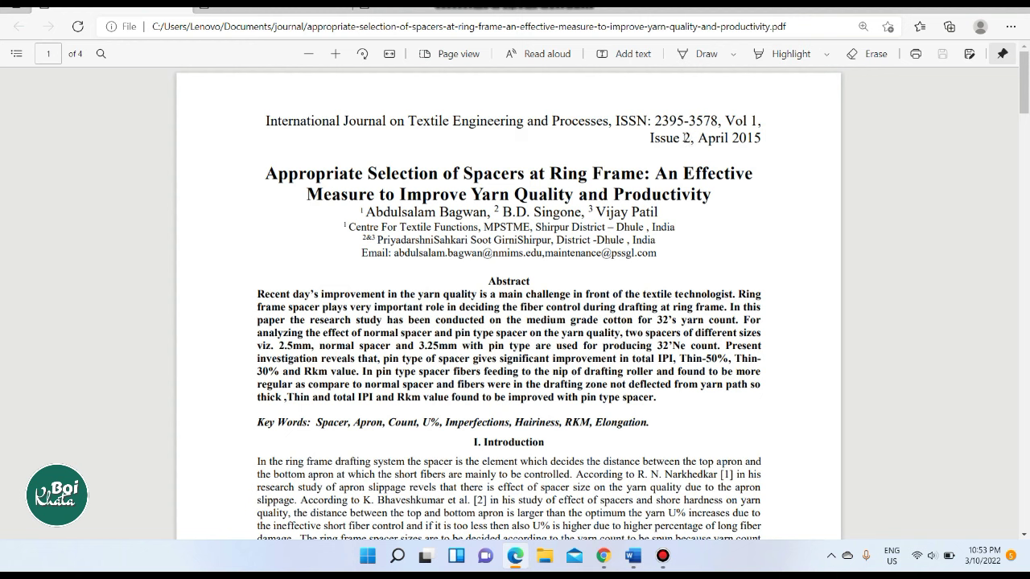
left_click(633, 555)
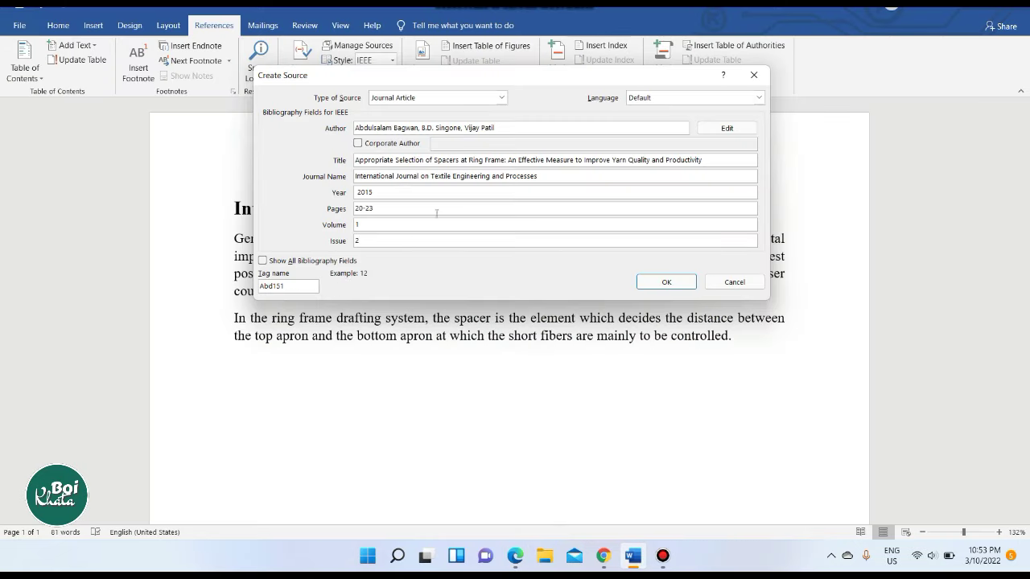
left_click(664, 282)
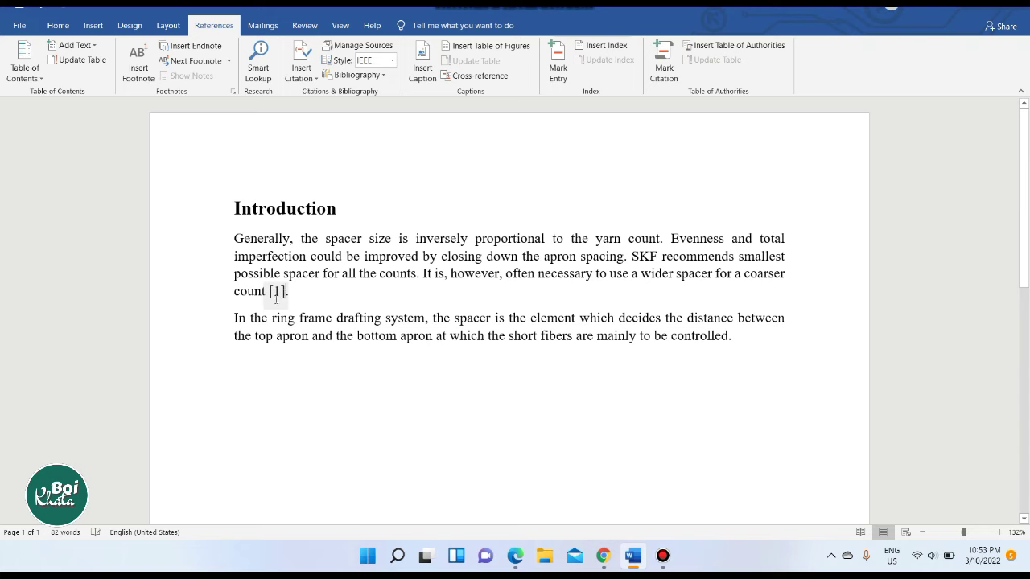
left_click(734, 336)
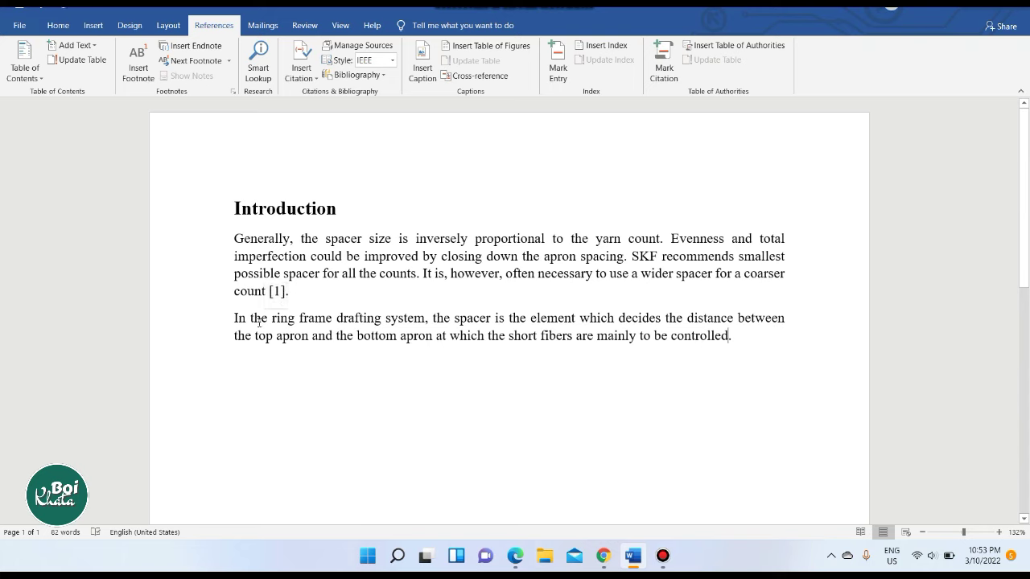
- Cite the existing spacer journal article as [1] after 'controlled.' in the second paragraph
left_click_drag(234, 318, 727, 335)
left_click(726, 336)
left_click(308, 80)
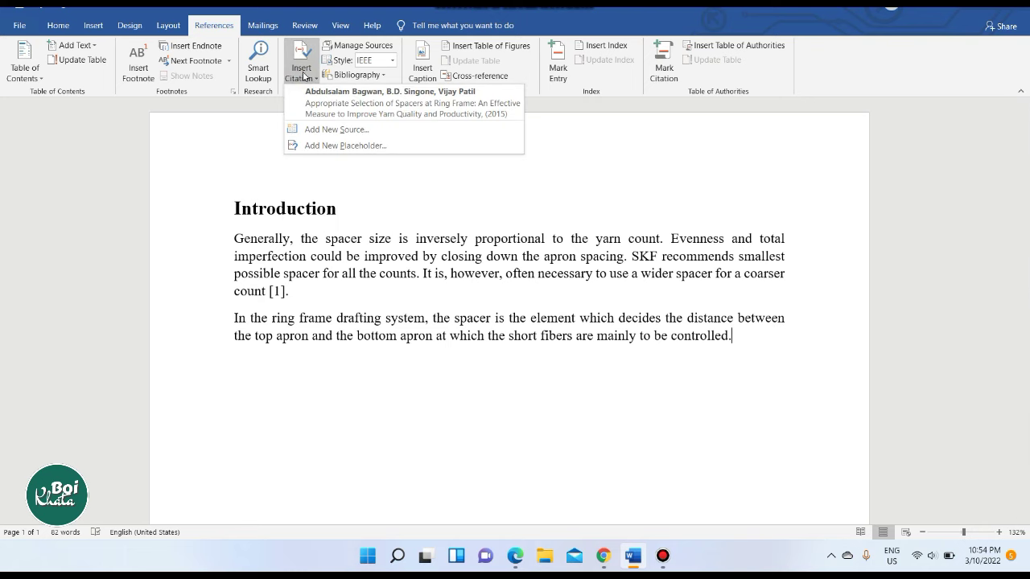
left_click(346, 106)
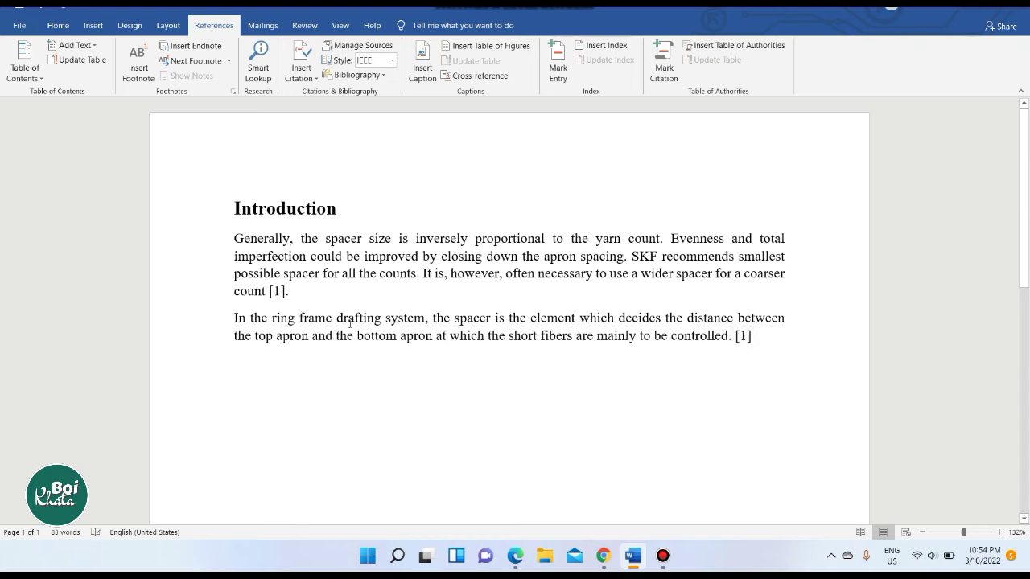
- Keep IEEE as the citation style and insert the automatic References bibliography on a new line
left_click(392, 62)
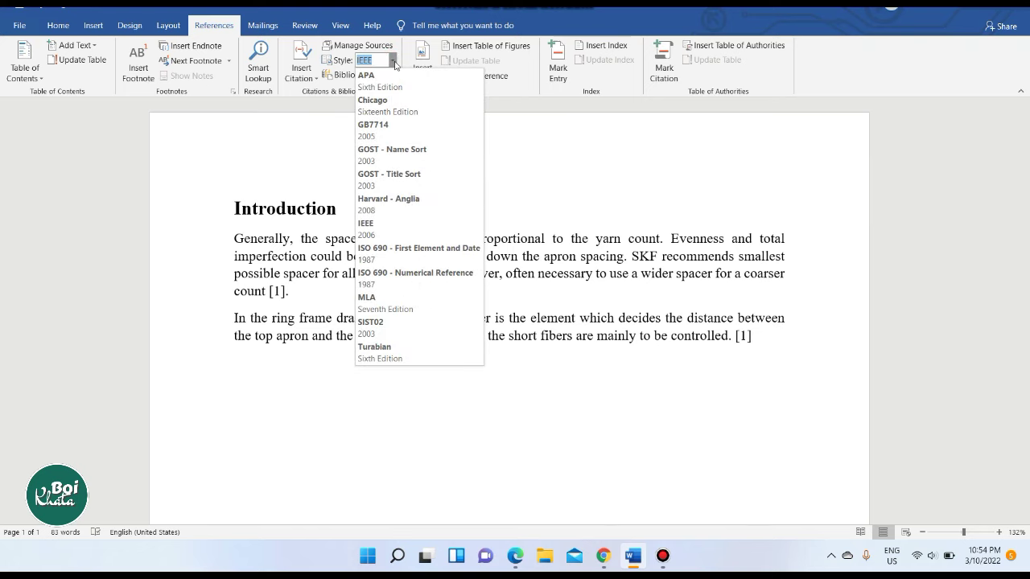
left_click(393, 62)
left_click(243, 364)
key("Return")
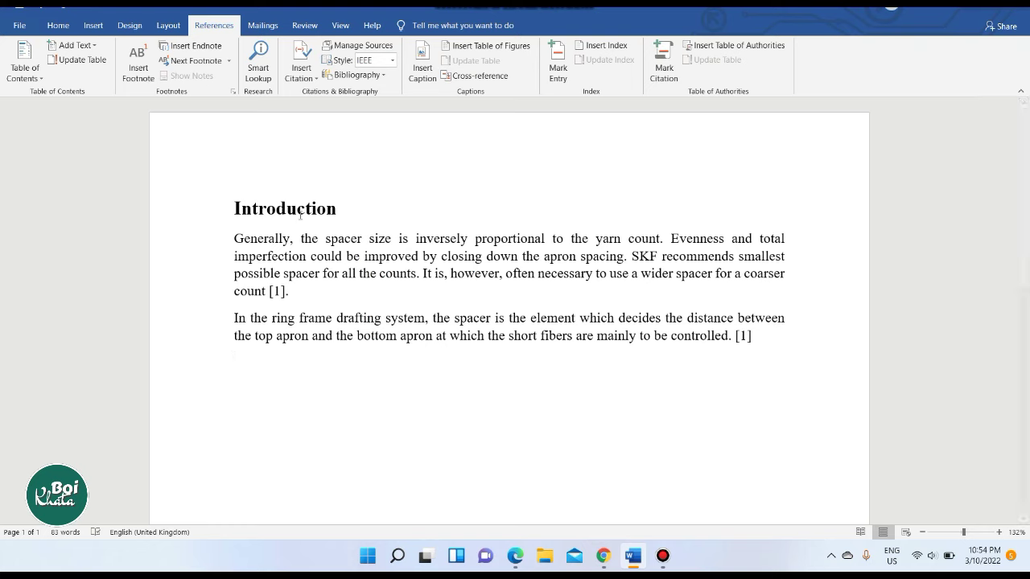
left_click(368, 76)
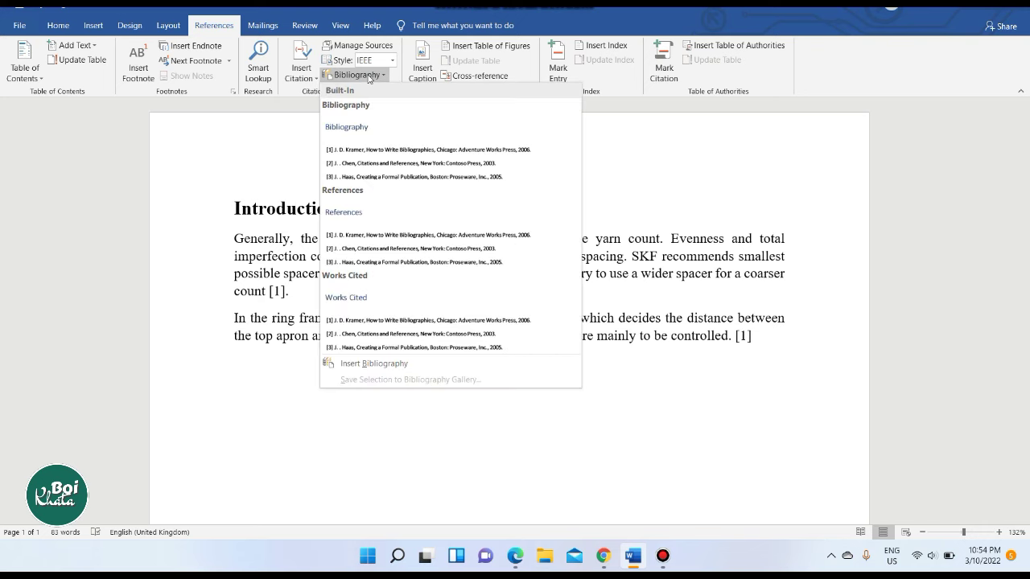
left_click(370, 227)
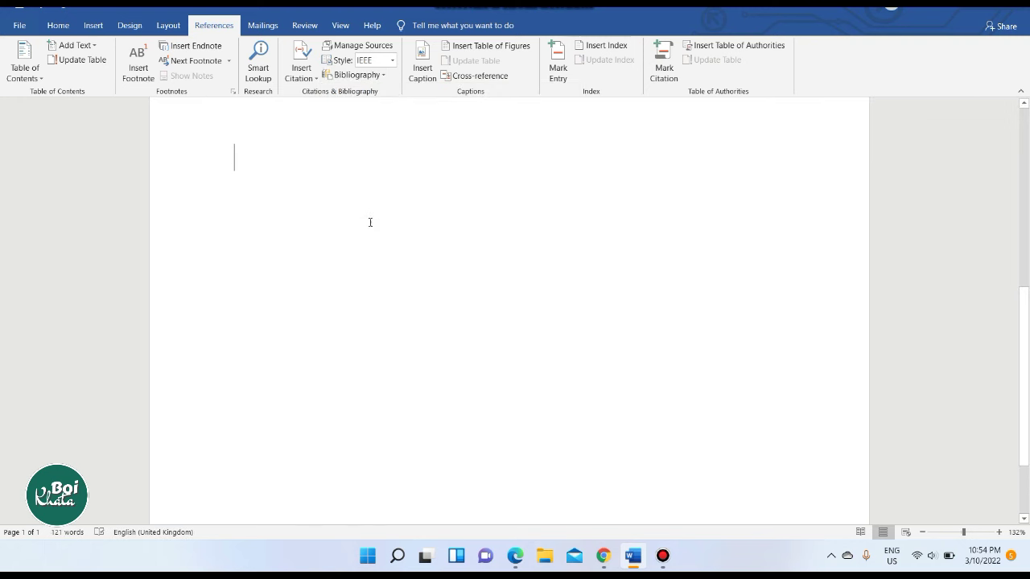
- Set the References heading to Times New Roman and make it bold
scroll(370, 221, "up", 5)
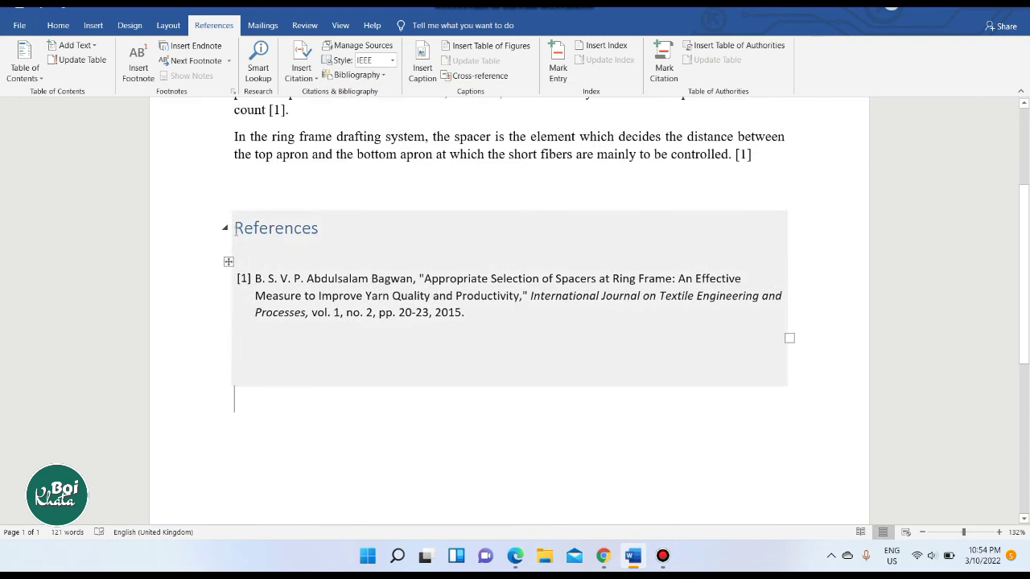
left_click_drag(234, 229, 318, 236)
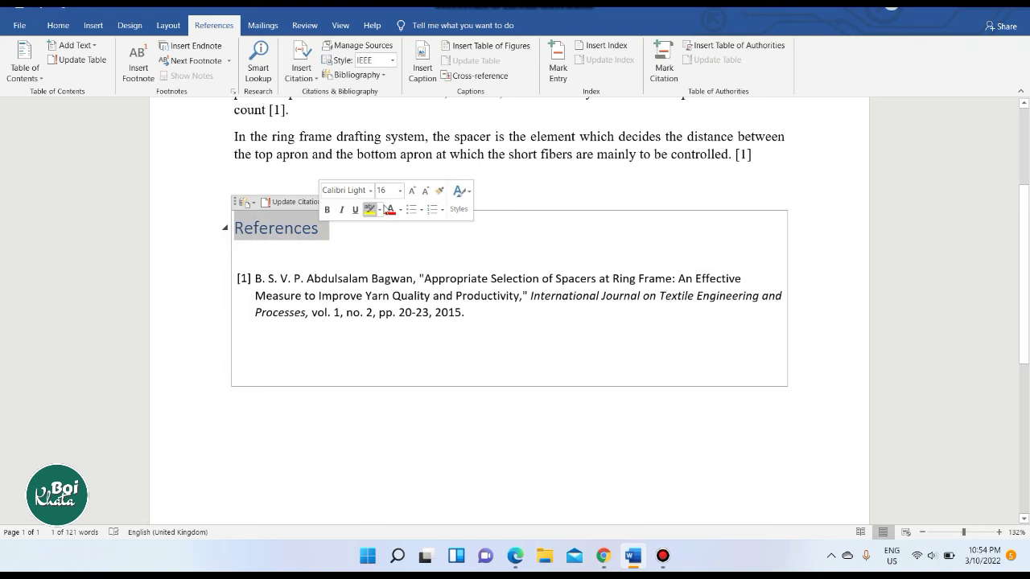
left_click(371, 191)
left_click(371, 193)
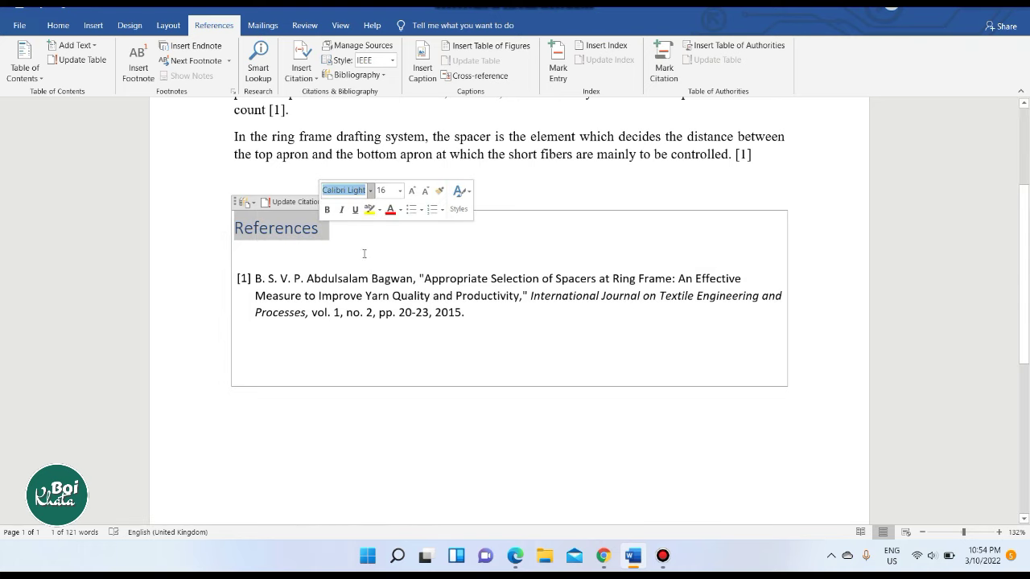
left_click(371, 193)
left_click(364, 269)
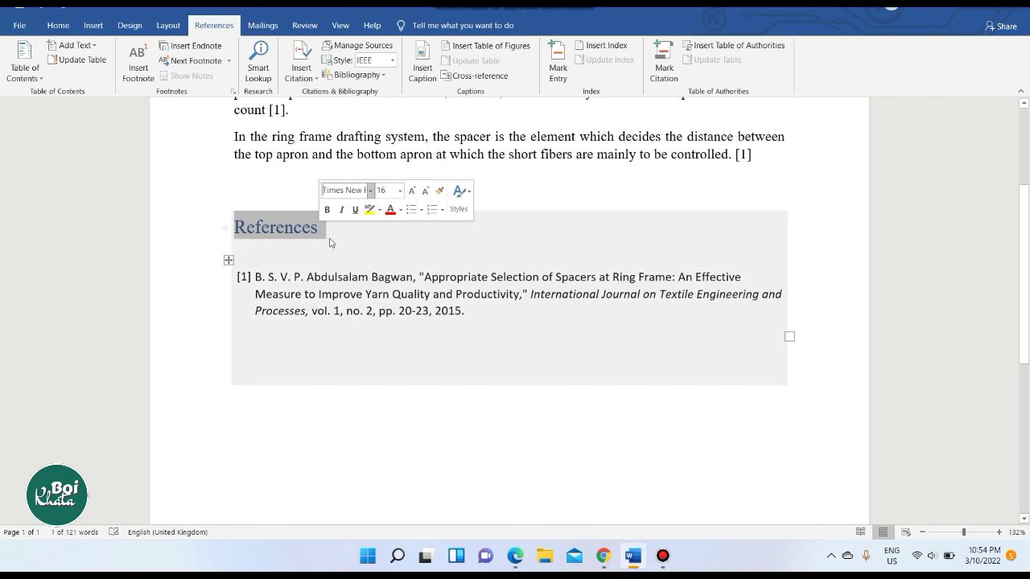
left_click(327, 210)
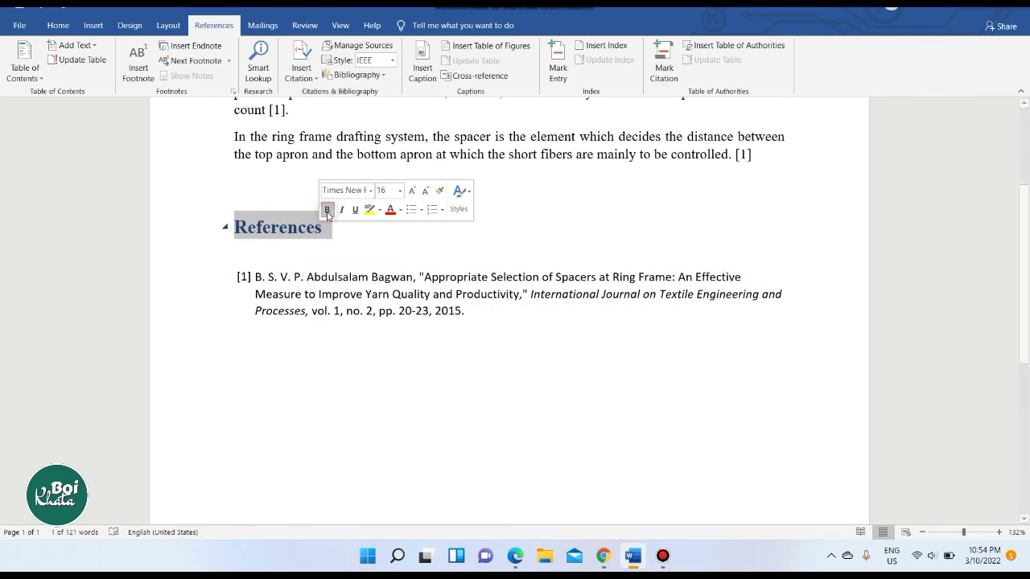
left_click(285, 193)
scroll(285, 202, "up", 2)
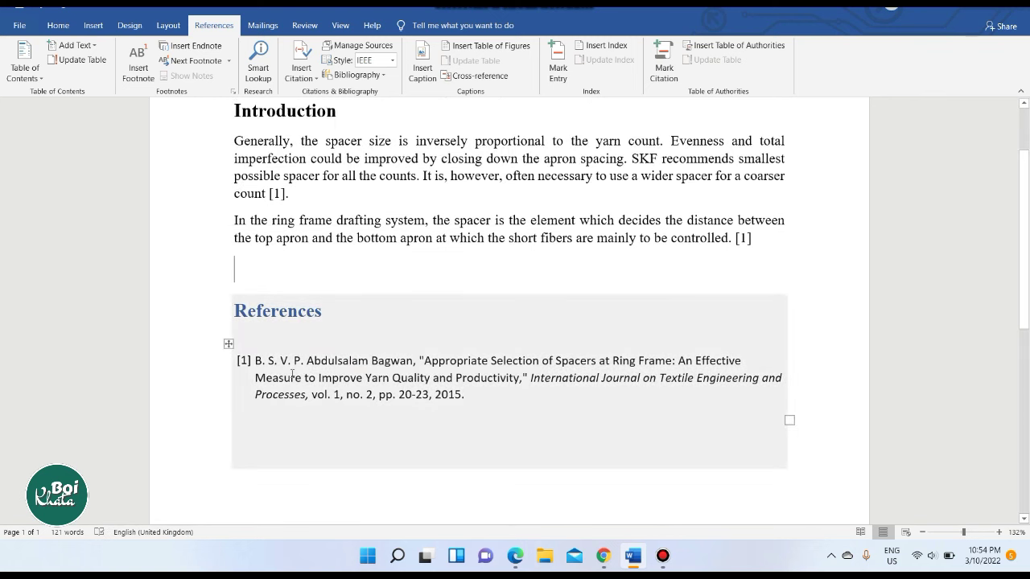
scroll(398, 386, "up", 2)
scroll(464, 361, "down", 1)
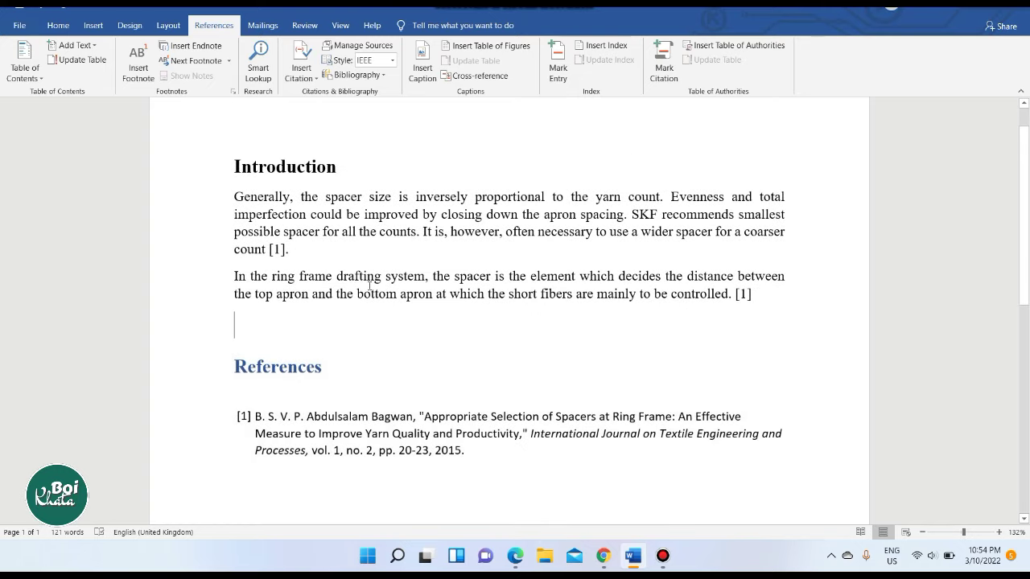
scroll(509, 275, "up", 1)
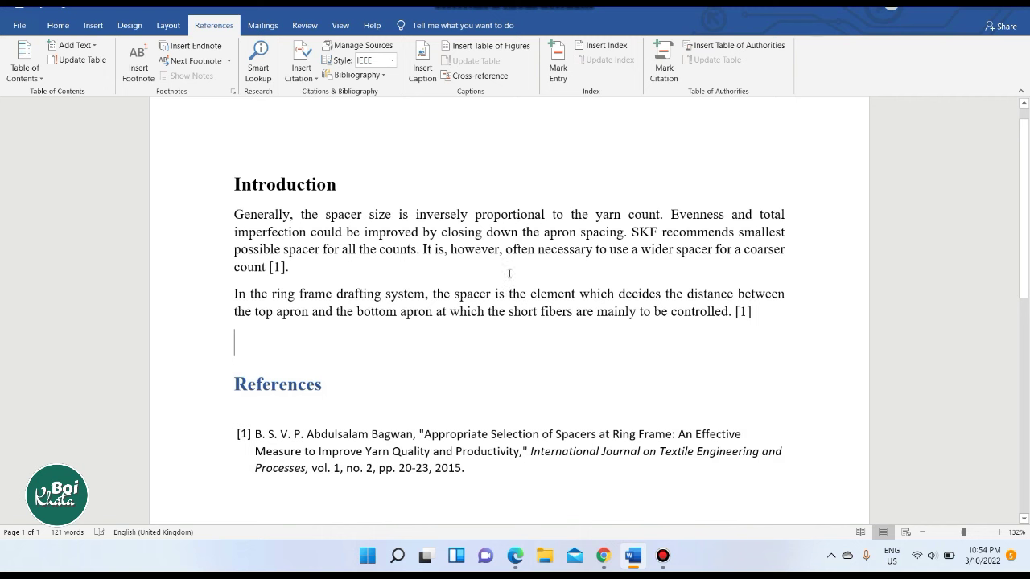